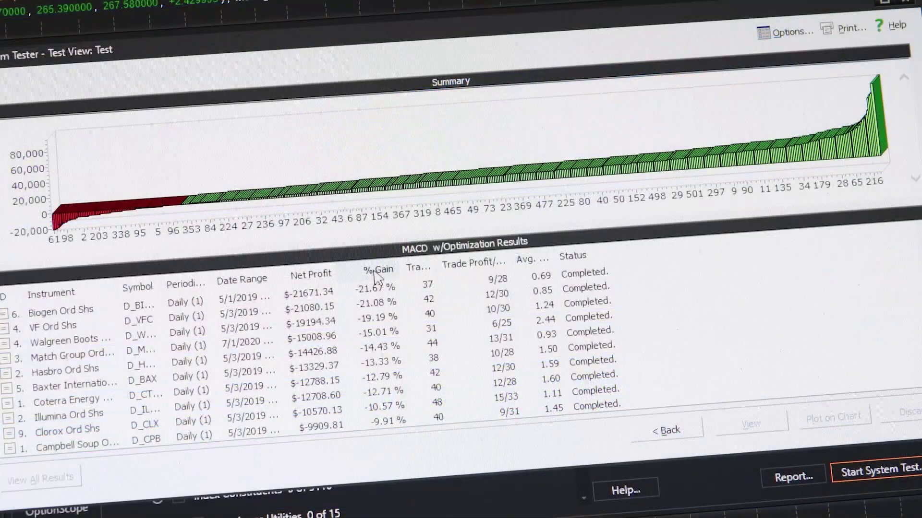
- Sort the test results by % Gain descending and stretch the Apple trendline toward recent highs
{"action": "left_click", "coordinate": [377, 272]}
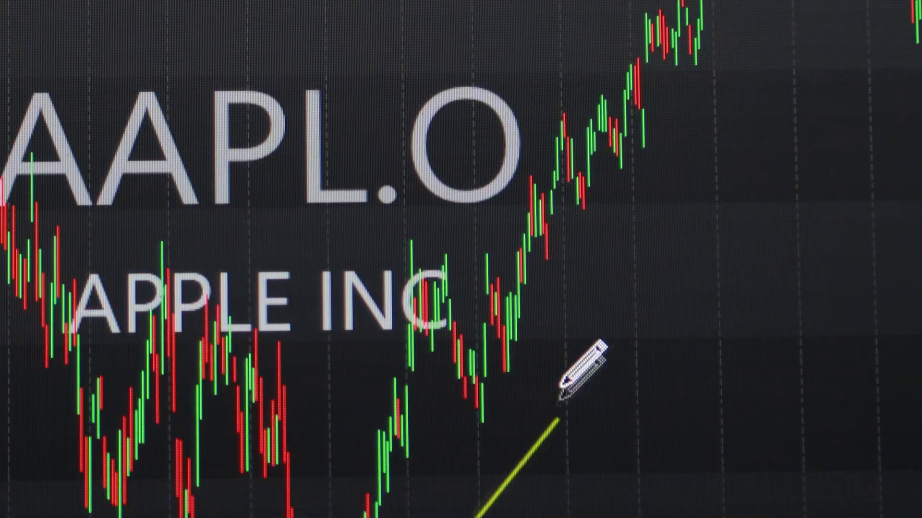
{"action": "mouse_move", "coordinate": [561, 386]}
{"action": "left_mouse_down"}
{"action": "mouse_move", "coordinate": [560, 346]}
{"action": "mouse_move", "coordinate": [654, 216]}
{"action": "left_mouse_up"}
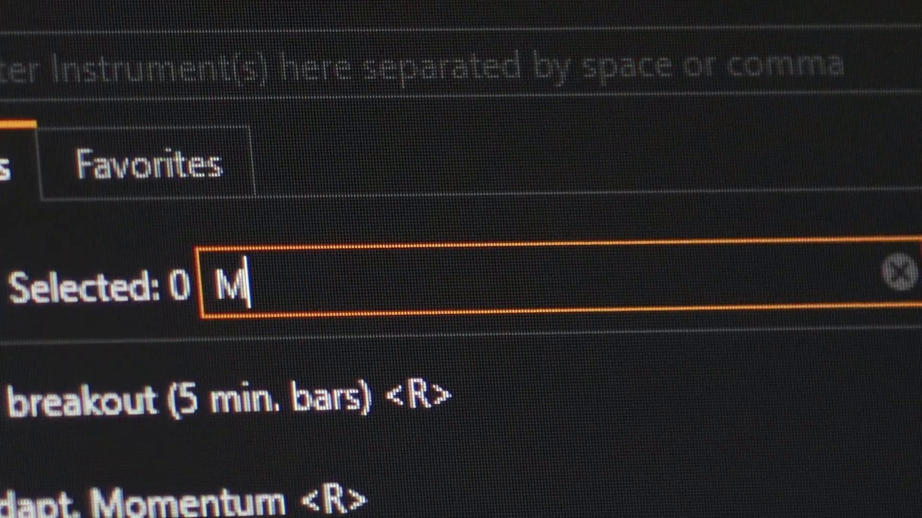
- Filter the system tests for MACD and tick MACD w/Optimization and PS MACD Histogram 1
{"action": "type", "text": "AC"}
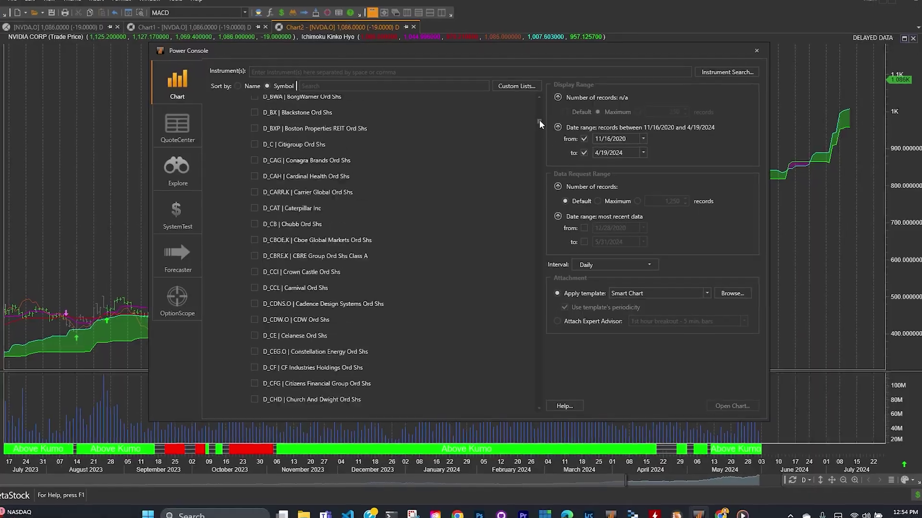
{"action": "scroll", "coordinate": [540, 121], "scroll_direction": "down", "scroll_amount": 10}
{"action": "scroll", "coordinate": [540, 121], "scroll_direction": "down", "scroll_amount": 15}
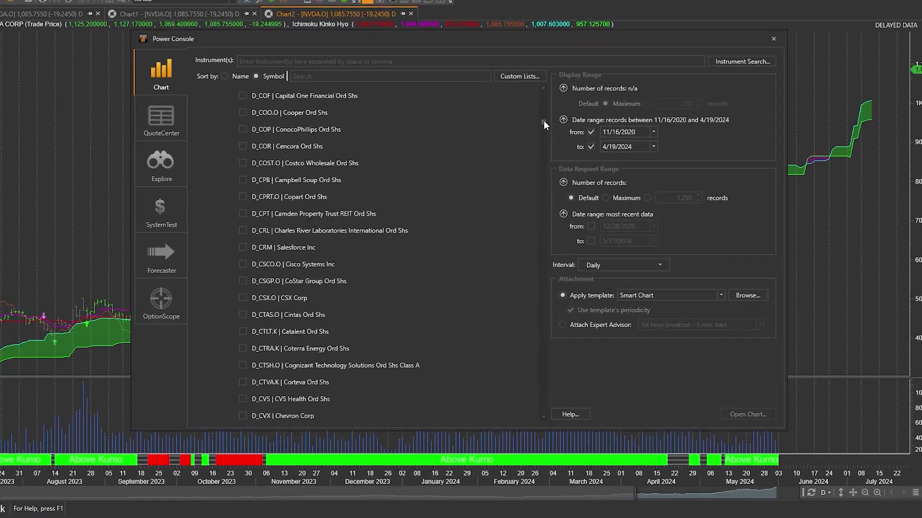
{"action": "scroll", "coordinate": [546, 125], "scroll_direction": "down", "scroll_amount": 10}
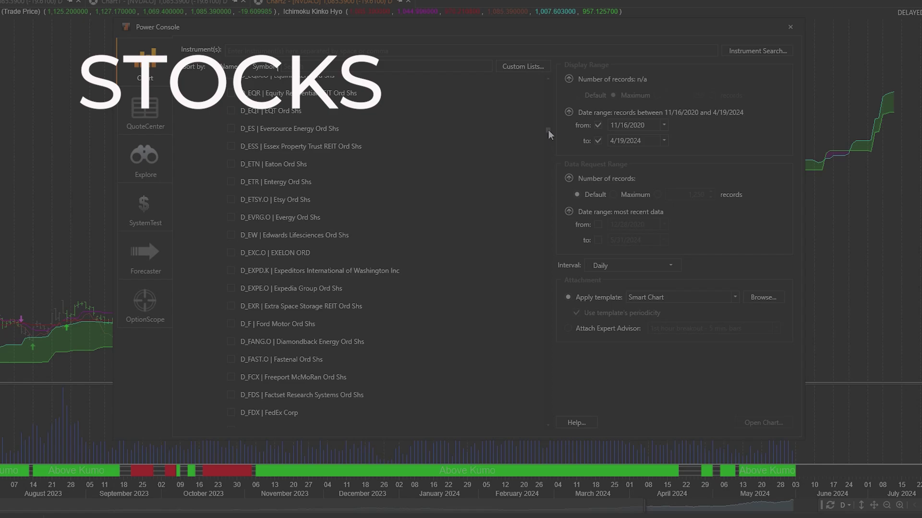
{"action": "scroll", "coordinate": [550, 131], "scroll_direction": "down", "scroll_amount": 15}
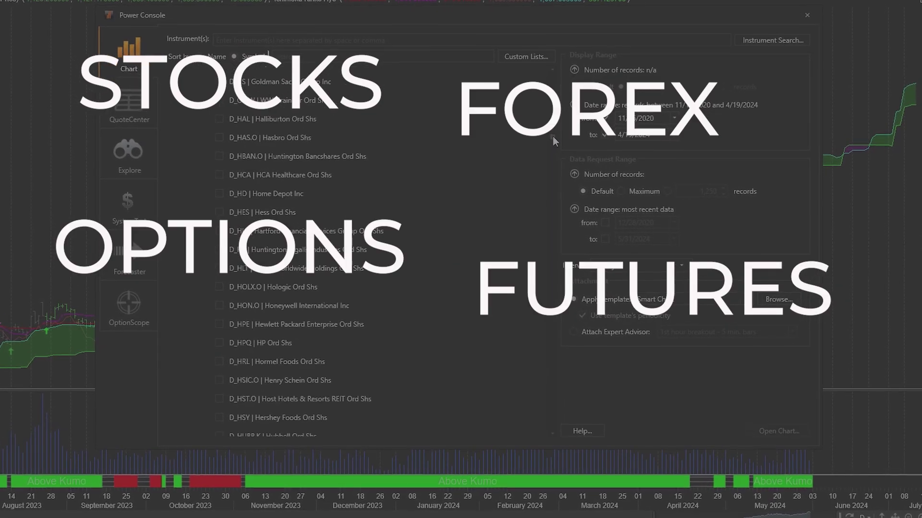
{"action": "scroll", "coordinate": [554, 144], "scroll_direction": "down", "scroll_amount": 15}
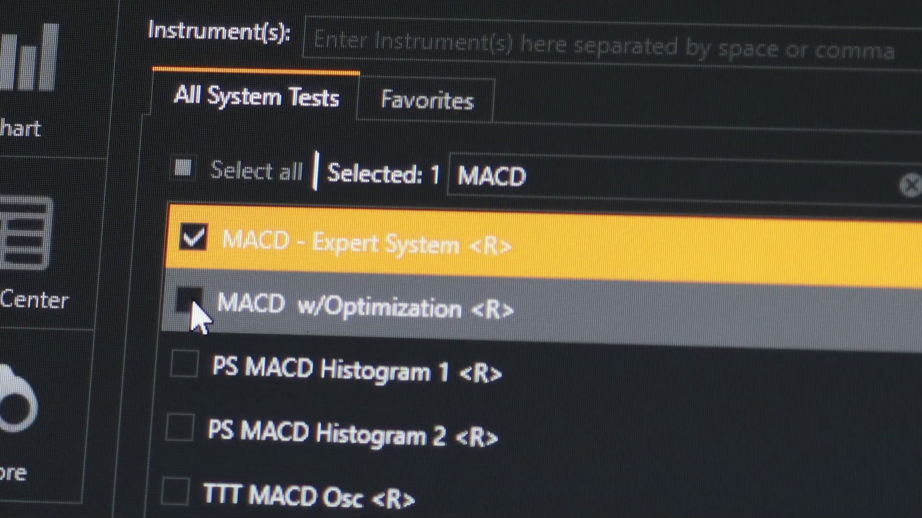
{"action": "left_click", "coordinate": [190, 302]}
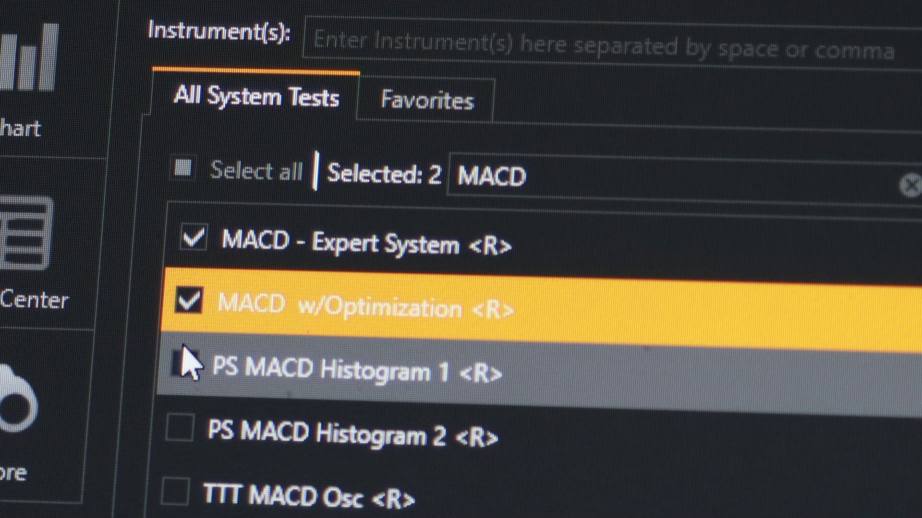
{"action": "left_click", "coordinate": [185, 365]}
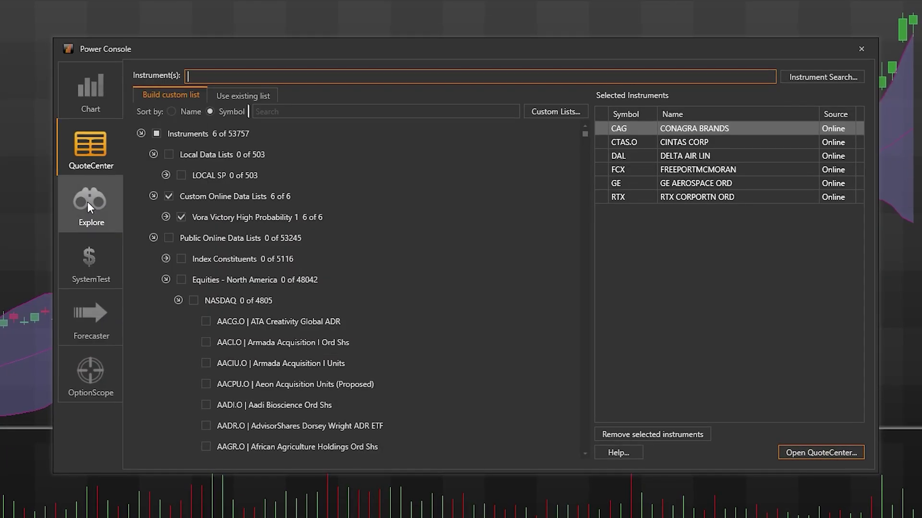
- Run the MACD - Expert System and MACD Buy Signal explorations over the NASDAQ 100
{"action": "left_click", "coordinate": [88, 204]}
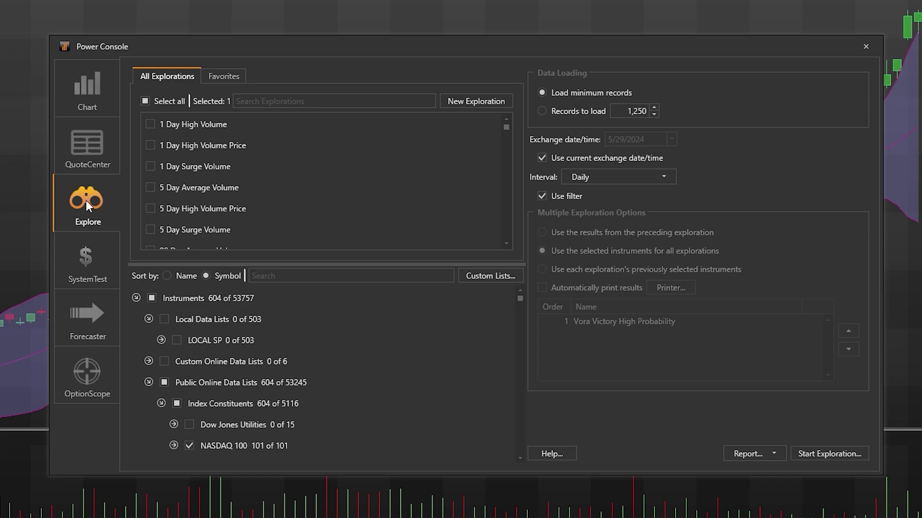
{"action": "left_click", "coordinate": [87, 264]}
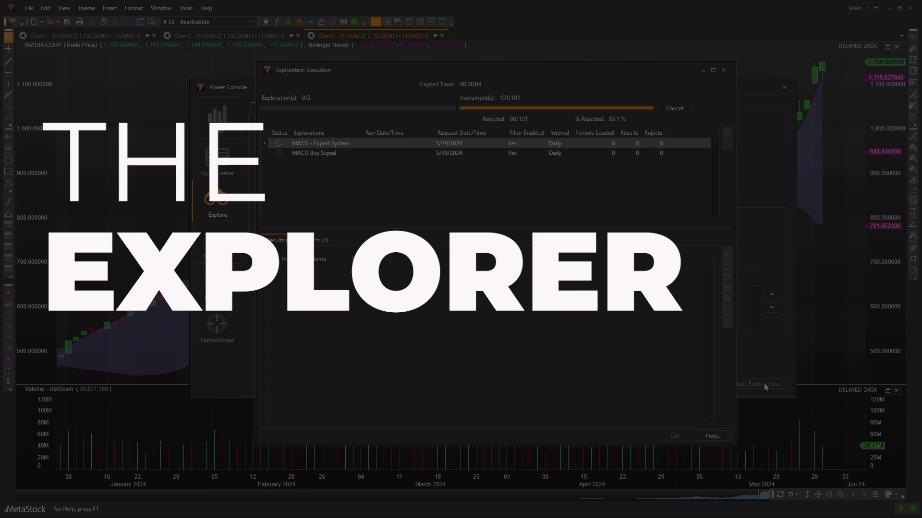
- Open the MACD - Expert System test report maximized, ranked by highest % Gain
{"action": "left_click", "coordinate": [361, 260]}
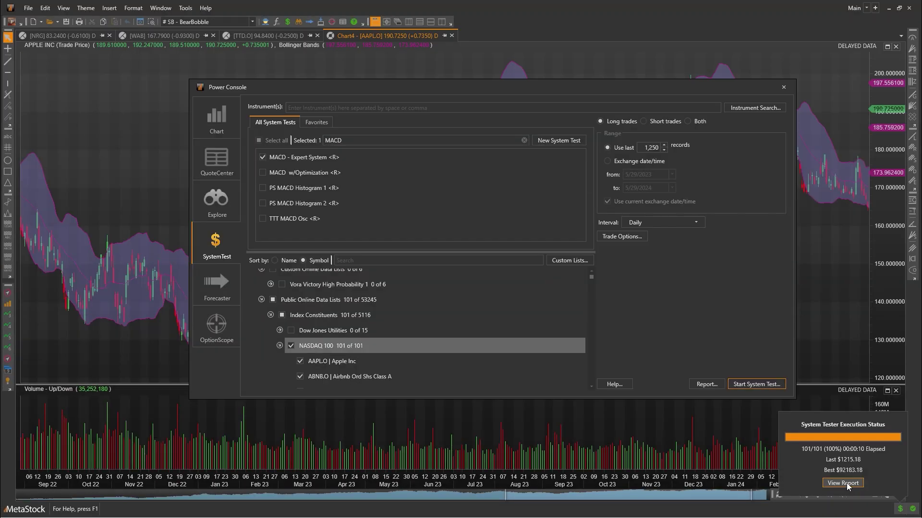
{"action": "left_click", "coordinate": [845, 483]}
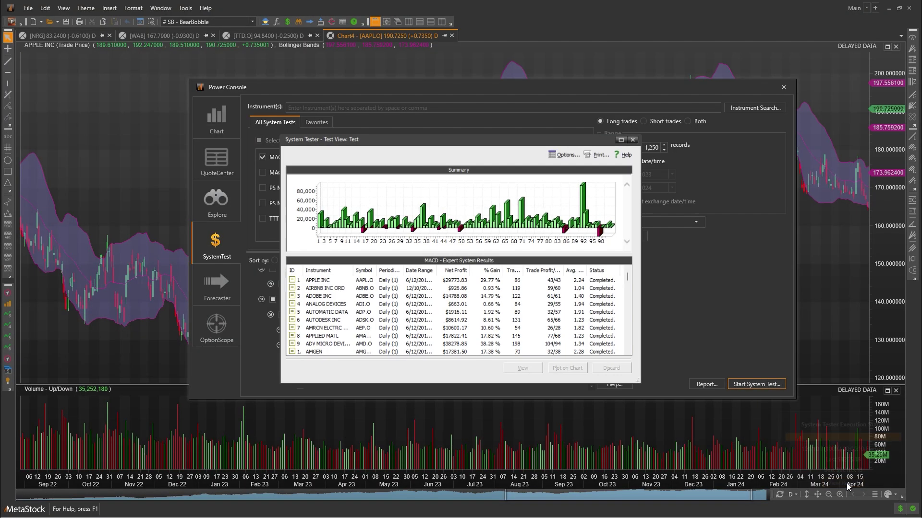
{"action": "left_click", "coordinate": [625, 137]}
{"action": "left_click", "coordinate": [179, 246]}
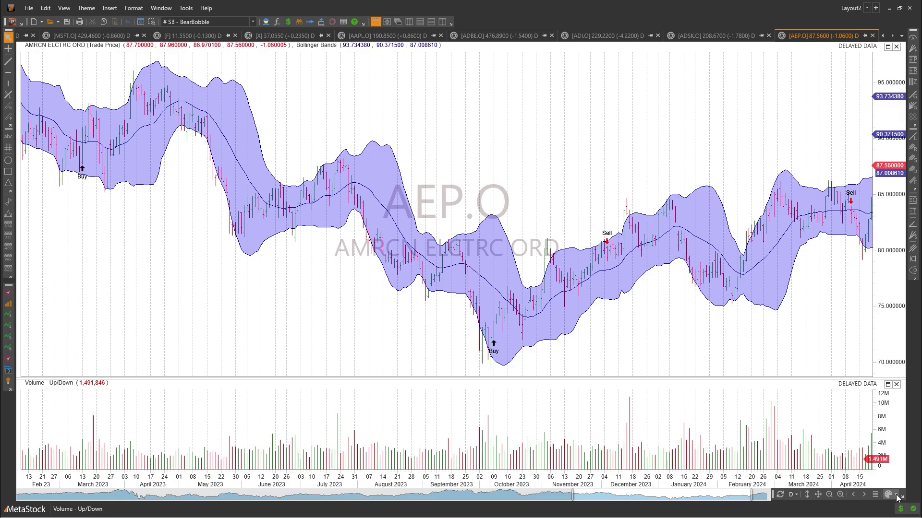
{"action": "left_click", "coordinate": [888, 494]}
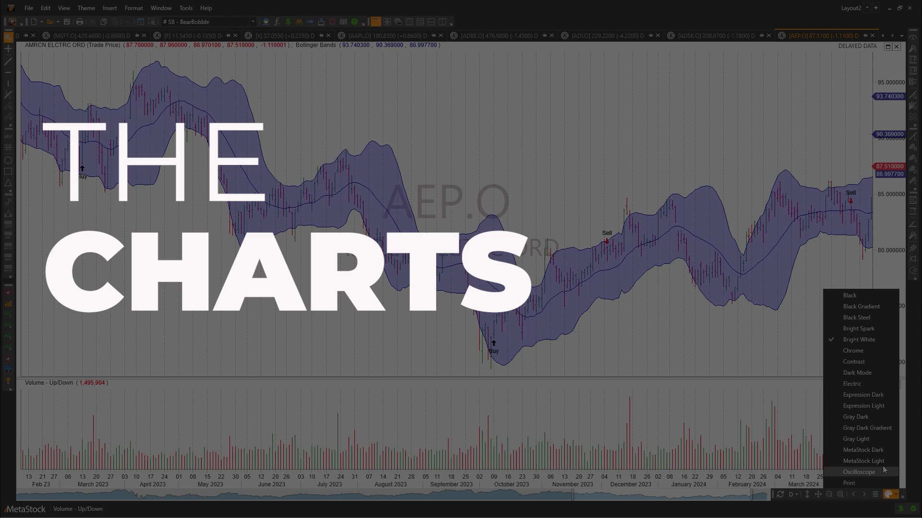
- Apply the MetaStock Dark theme and dock the Apple chart above the other chart
{"action": "left_click", "coordinate": [874, 452]}
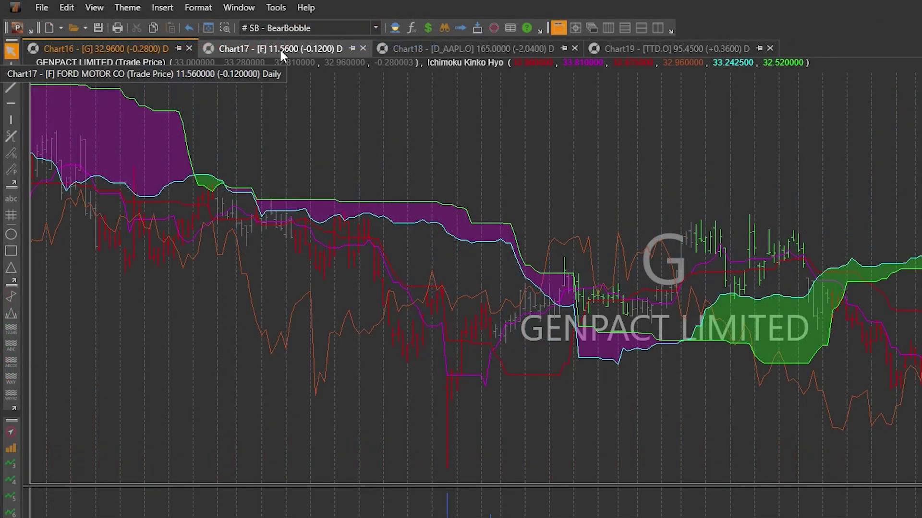
{"action": "left_click", "coordinate": [281, 48]}
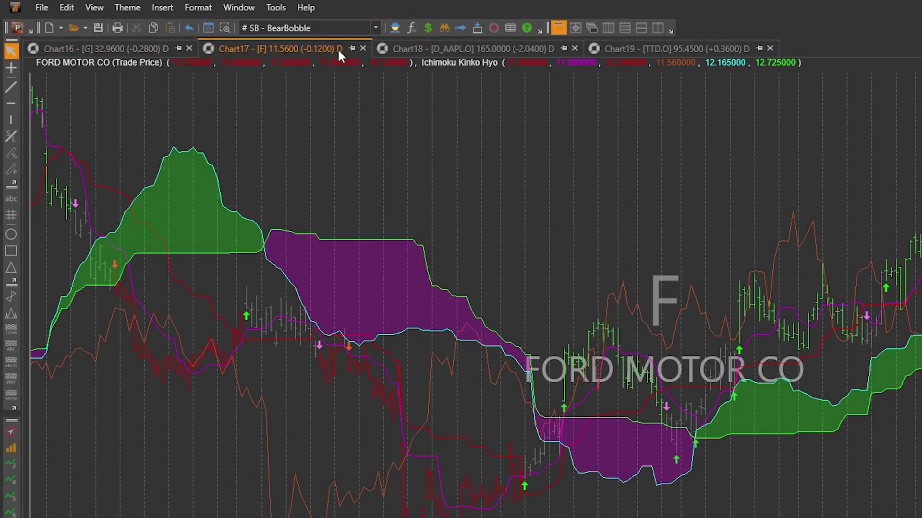
{"action": "left_click", "coordinate": [476, 49]}
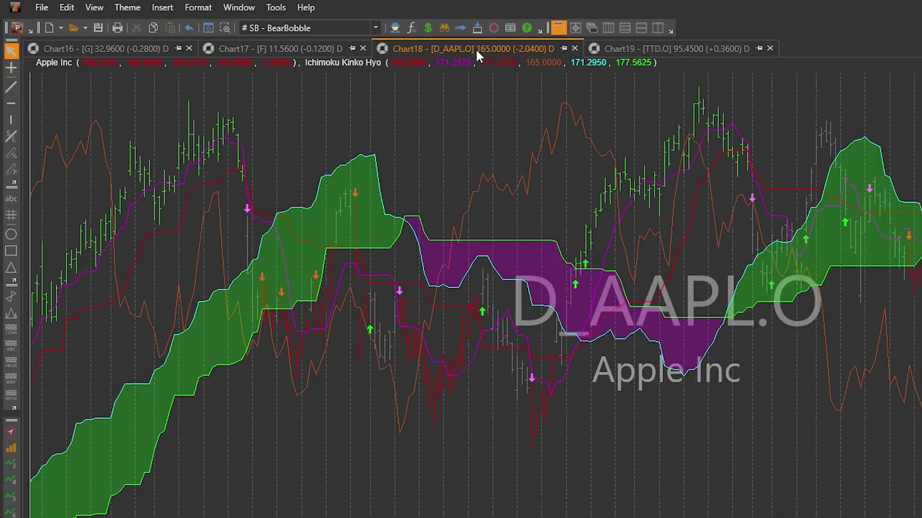
{"action": "left_click", "coordinate": [678, 48]}
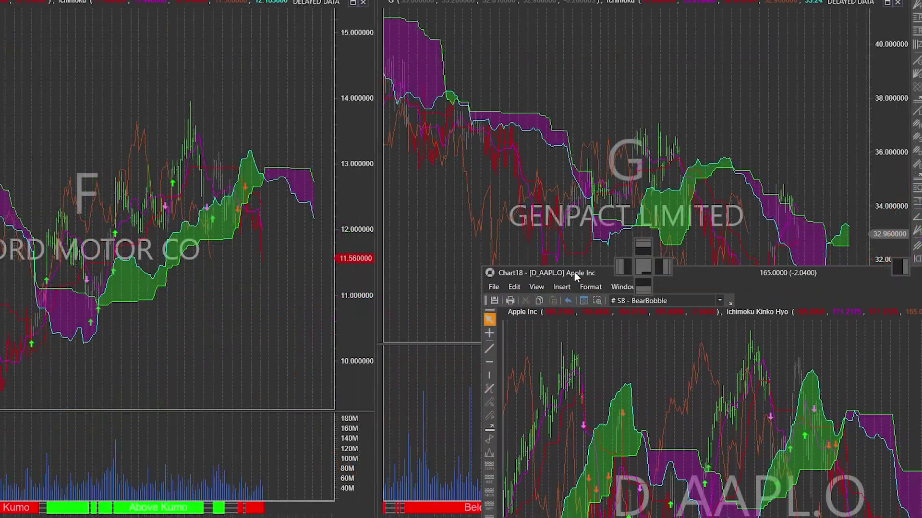
{"action": "left_click_drag", "start_coordinate": [574, 272], "coordinate": [643, 246]}
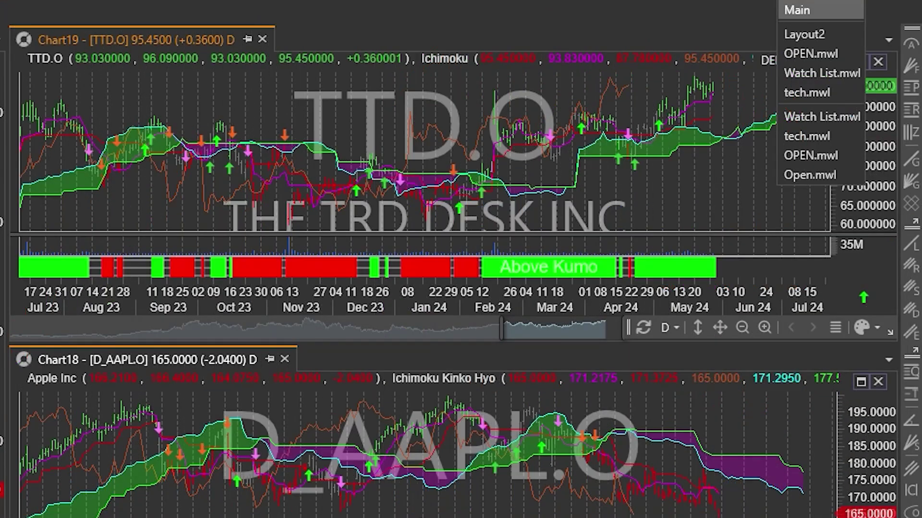
- Load the tech.mwl layout and show a fainter forecast cloud for LCI Resistance Pivot Bounce
{"action": "left_click", "coordinate": [807, 93]}
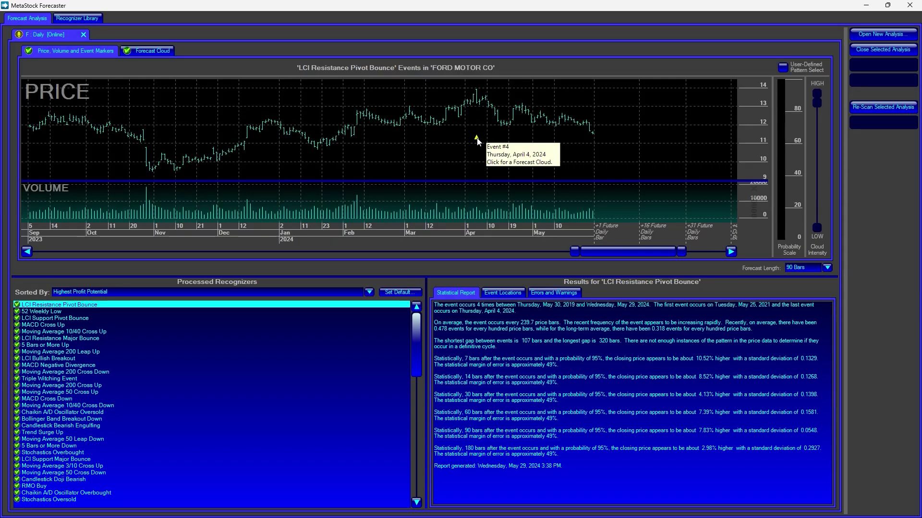
{"action": "left_click", "coordinate": [476, 137]}
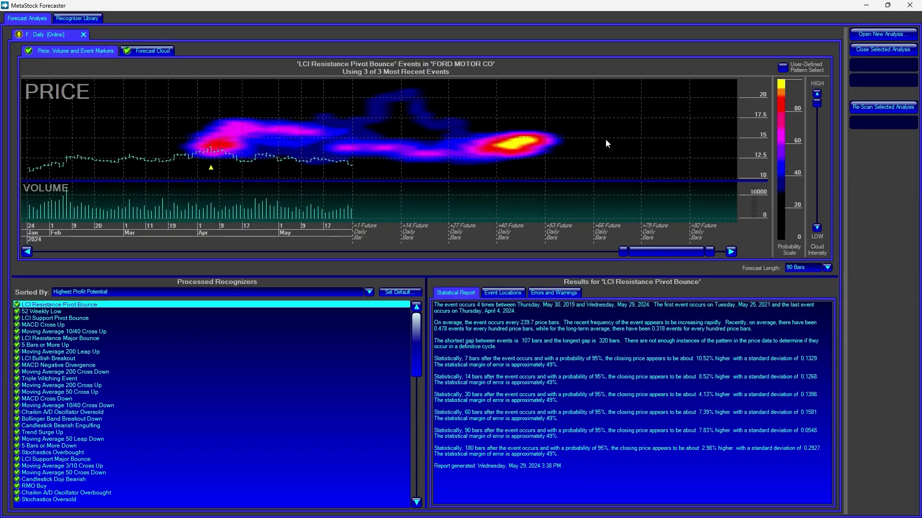
{"action": "left_click_drag", "start_coordinate": [818, 105], "coordinate": [820, 148]}
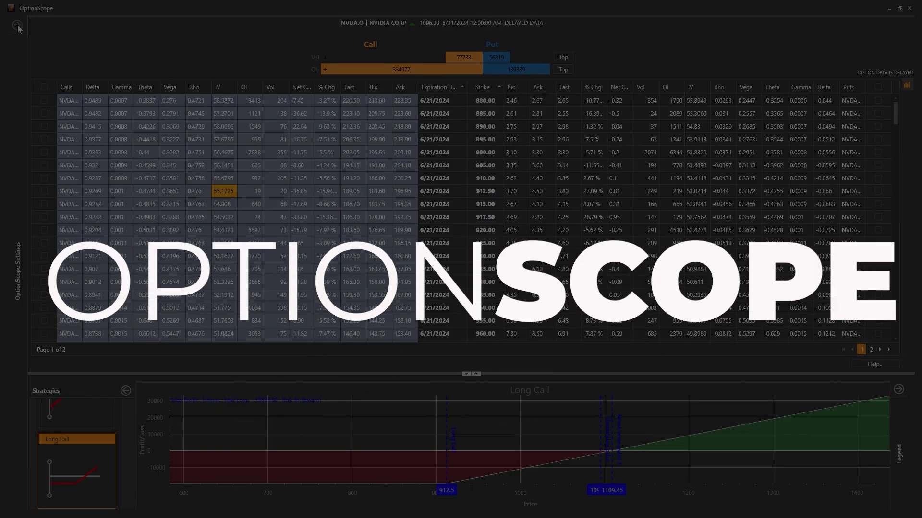
- Enable the Sep 20 2024 and Dec 20 2024 expiration filters in OptionScope settings
{"action": "left_click", "coordinate": [17, 26]}
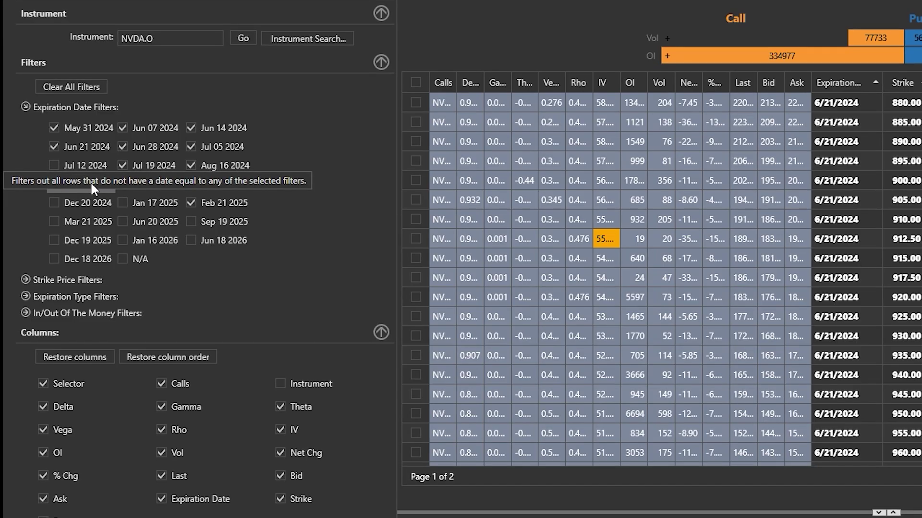
{"action": "left_click", "coordinate": [59, 154]}
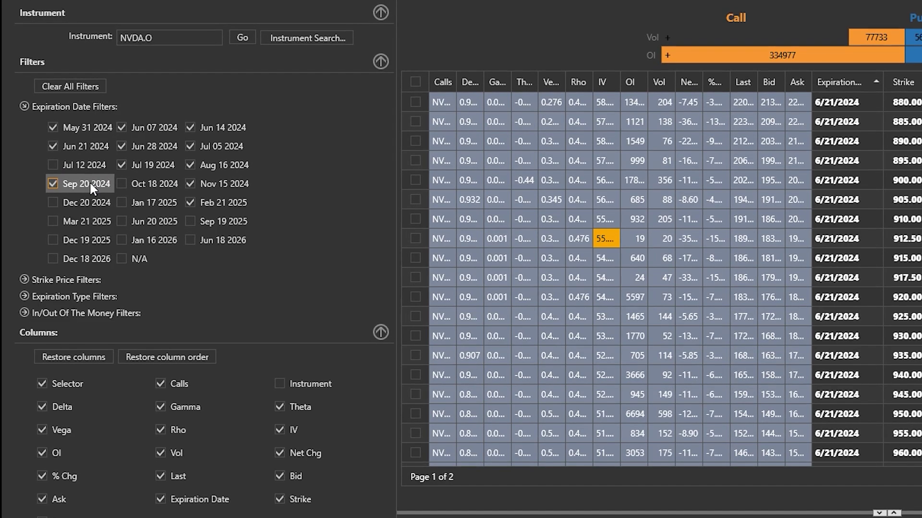
{"action": "left_click", "coordinate": [48, 202]}
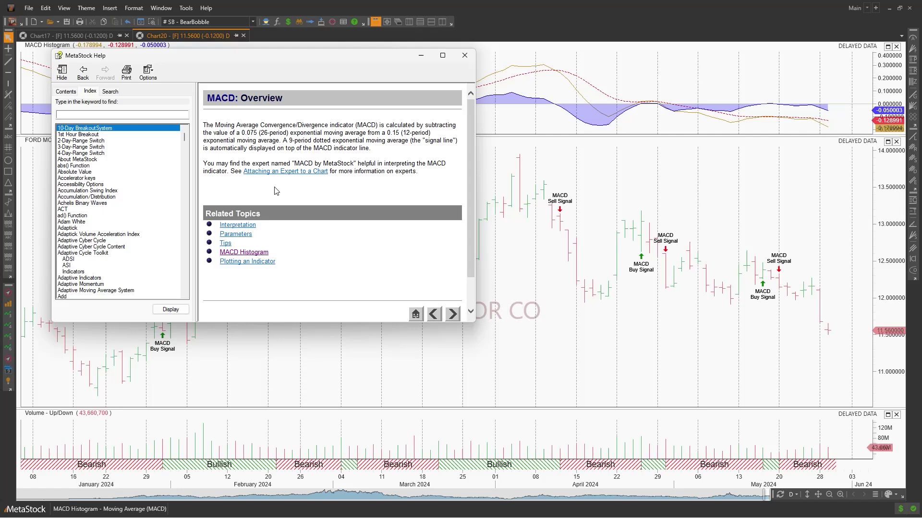
- Close the MACD help and show the MACD By MetaStock commentary for the Ford chart
{"action": "left_click", "coordinate": [464, 56]}
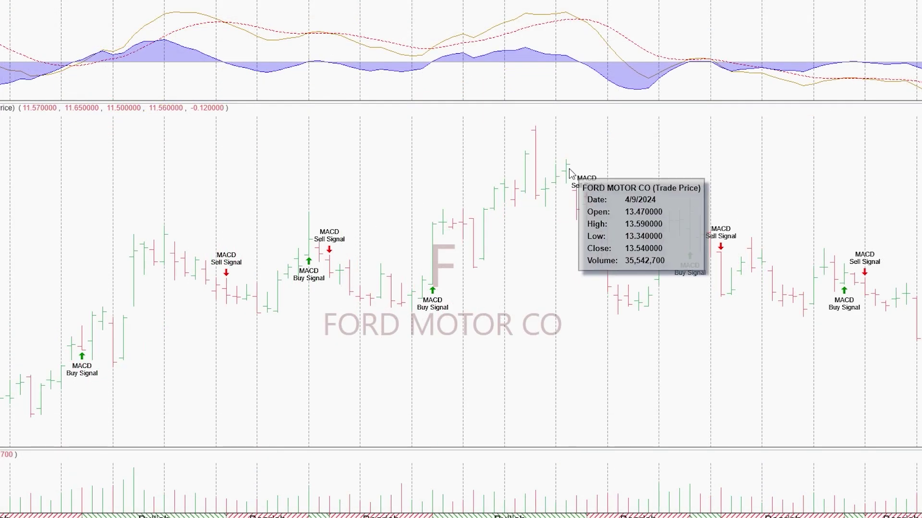
{"action": "mouse_move", "coordinate": [552, 209]}
{"action": "mouse_move", "coordinate": [584, 202]}
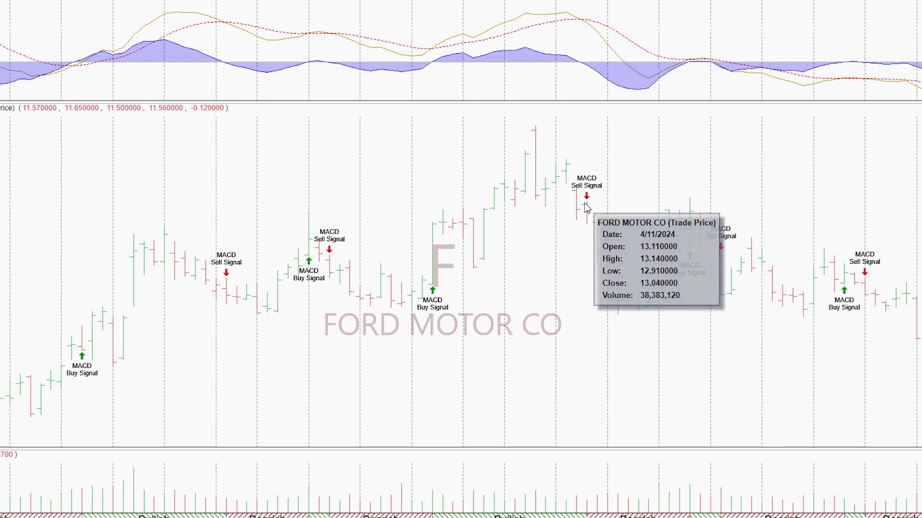
{"action": "mouse_move", "coordinate": [26, 53]}
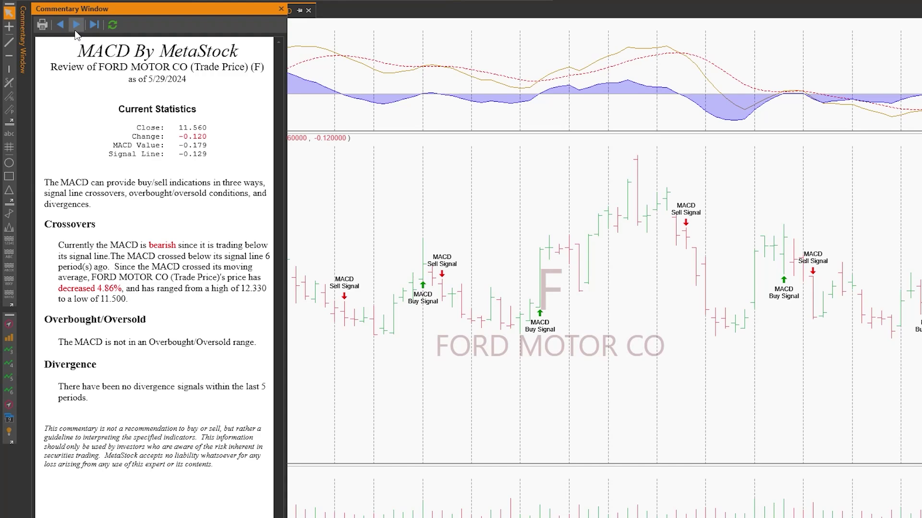
- Browse the indicator QuickList, then shift the NVIDIA RMO chart later and widen its date range
{"action": "scroll", "coordinate": [387, 151], "scroll_direction": "down", "scroll_amount": 20}
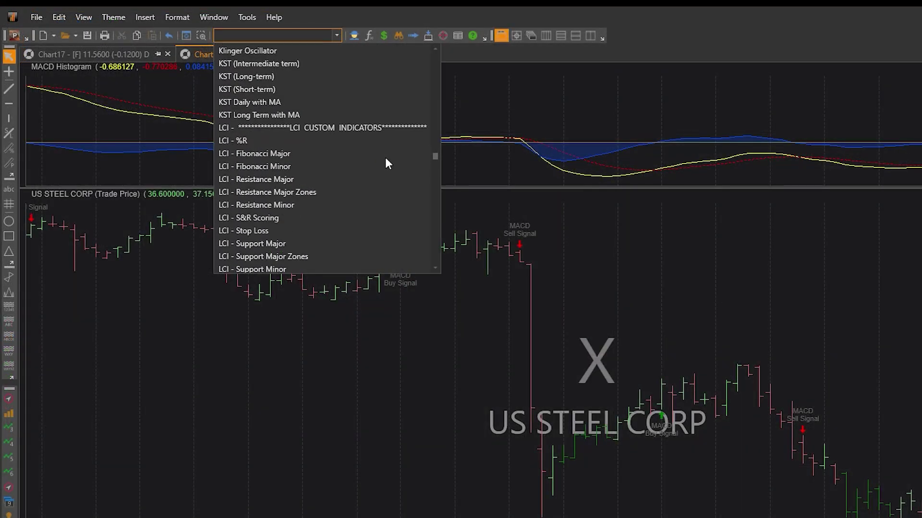
{"action": "scroll", "coordinate": [385, 174], "scroll_direction": "down", "scroll_amount": 5}
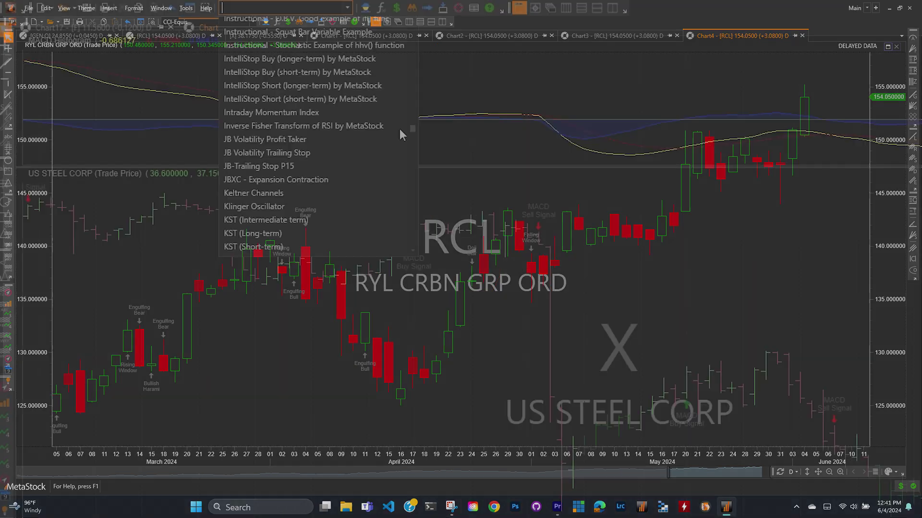
{"action": "scroll", "coordinate": [399, 137], "scroll_direction": "down", "scroll_amount": 8}
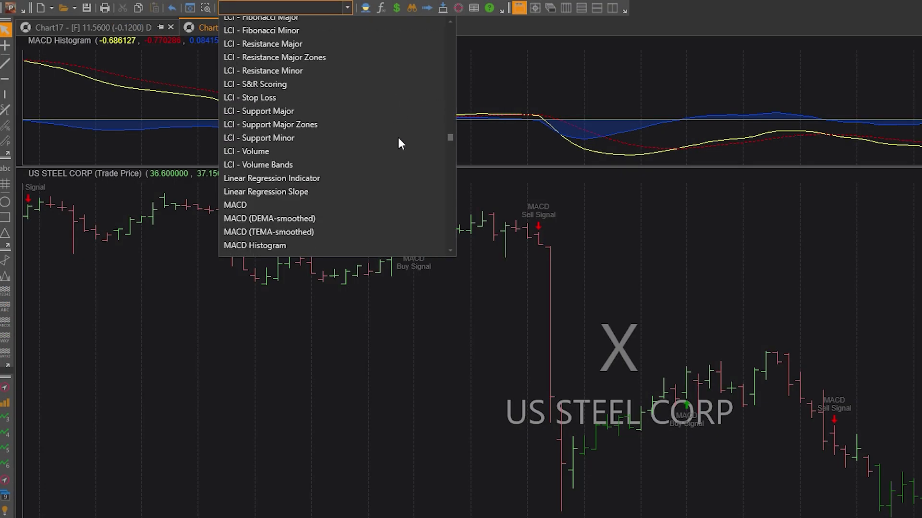
{"action": "scroll", "coordinate": [398, 146], "scroll_direction": "down", "scroll_amount": 10}
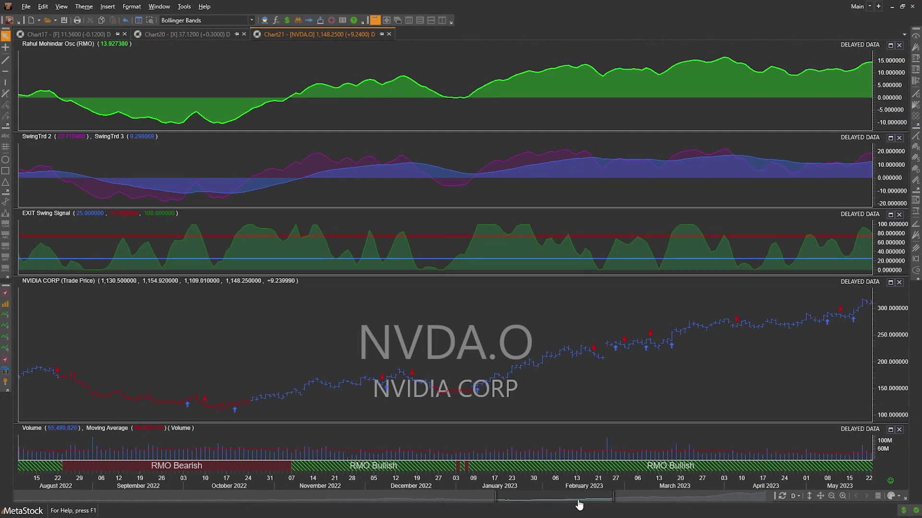
{"action": "left_click_drag", "start_coordinate": [583, 506], "coordinate": [599, 512]}
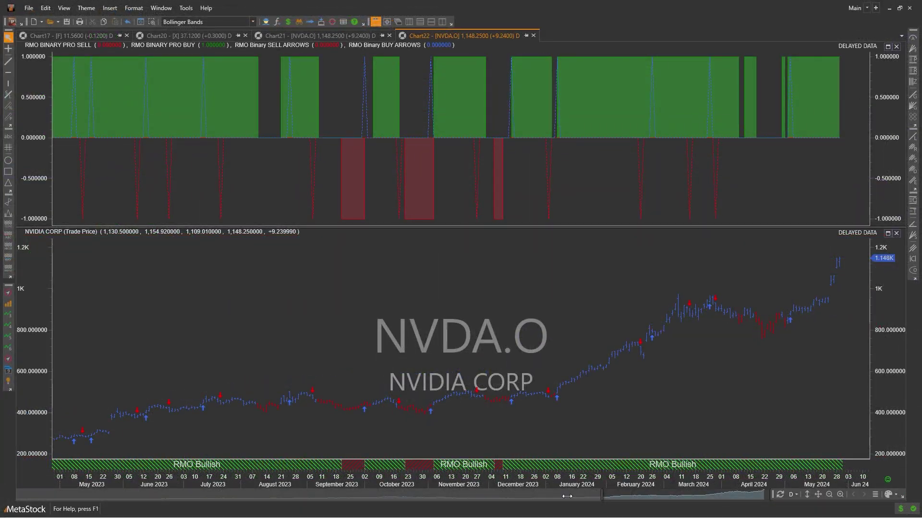
{"action": "left_click_drag", "start_coordinate": [548, 495], "coordinate": [509, 495]}
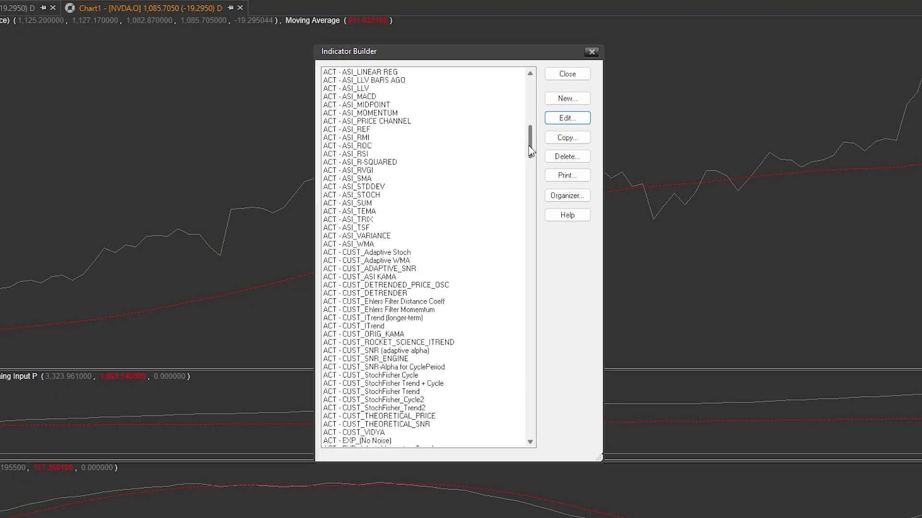
- Open the Adaptive MACD by MetaStock formula in Indicator Builder and scroll through it
{"action": "left_click_drag", "start_coordinate": [529, 172], "coordinate": [529, 186]}
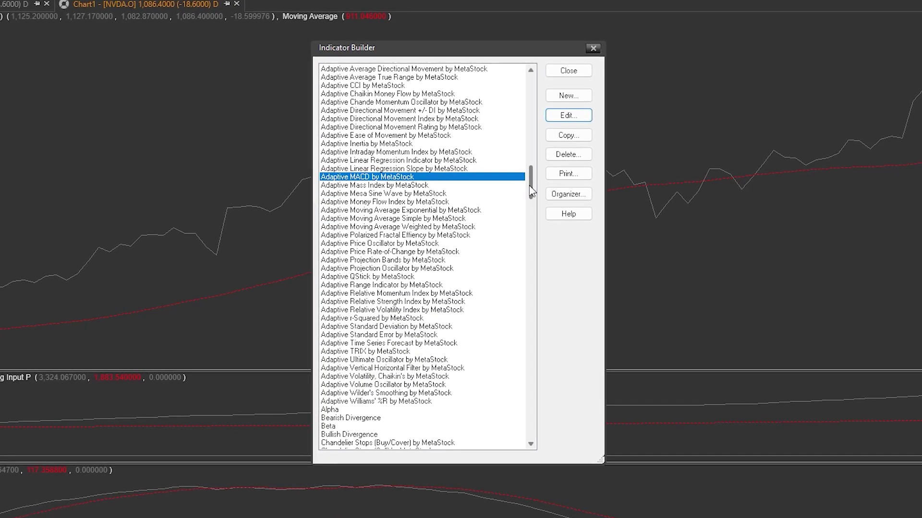
{"action": "left_click", "coordinate": [569, 115]}
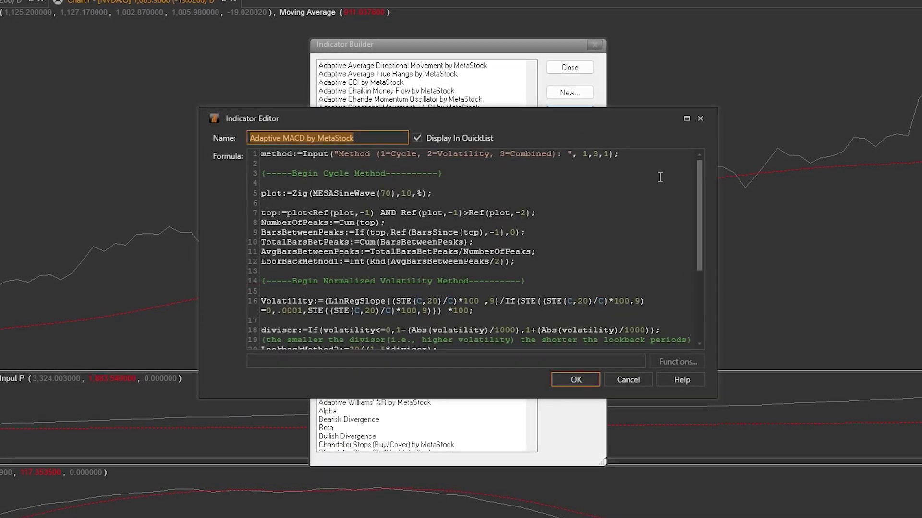
{"action": "left_click_drag", "start_coordinate": [700, 199], "coordinate": [701, 223]}
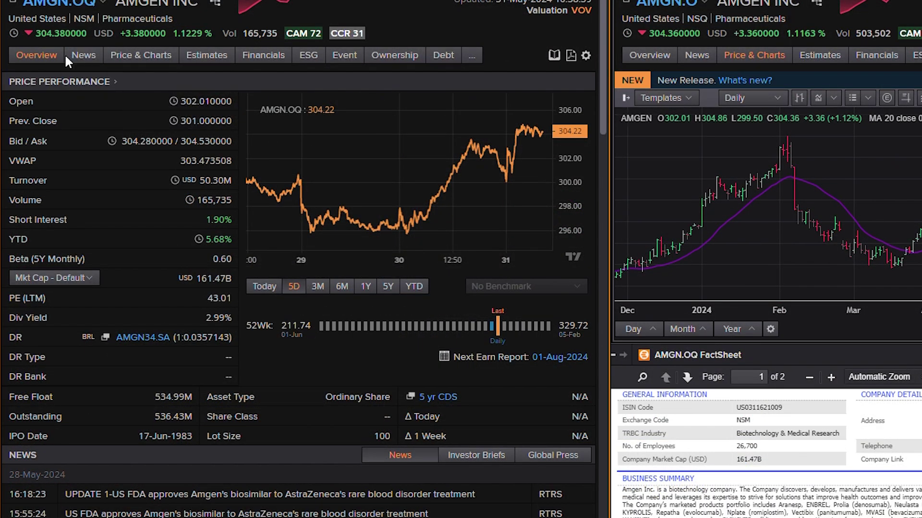
- Scroll through the panels to review the latest company news stories
{"action": "scroll", "coordinate": [298, 240], "scroll_direction": "down", "scroll_amount": 10}
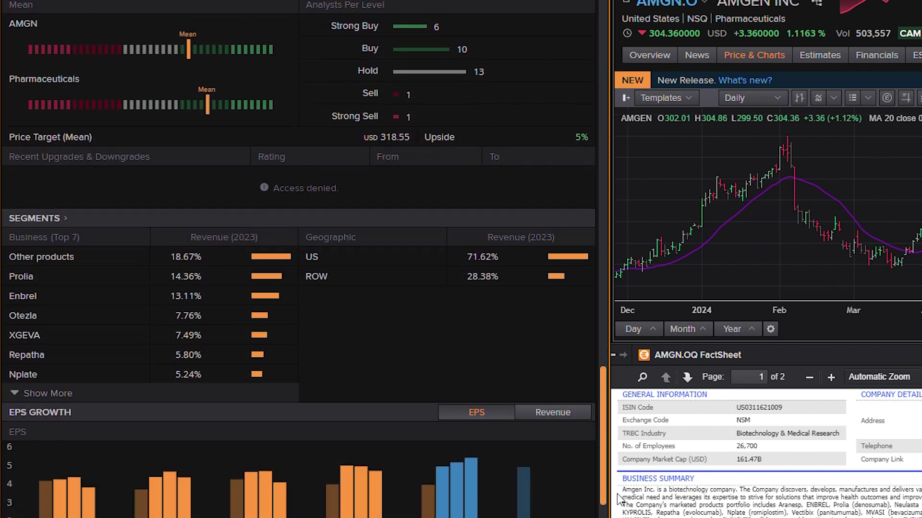
{"action": "scroll", "coordinate": [619, 499], "scroll_direction": "down", "scroll_amount": 10}
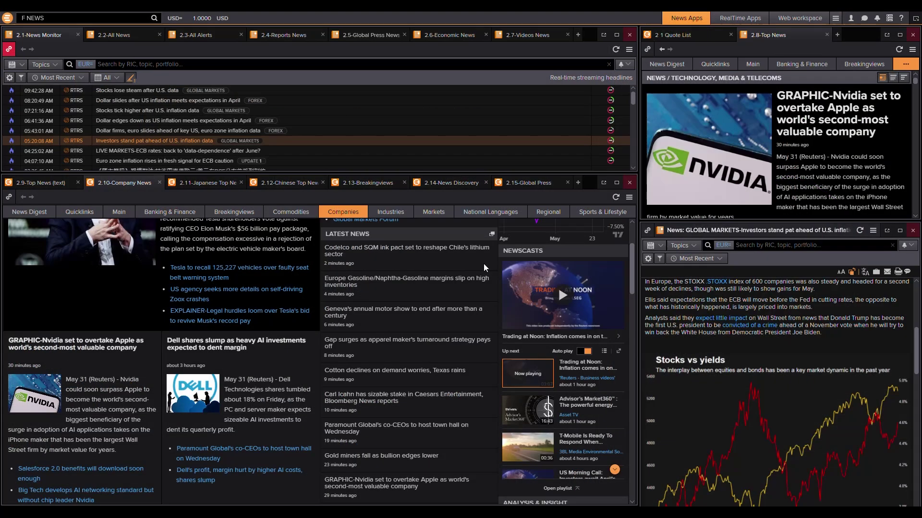
{"action": "scroll", "coordinate": [483, 264], "scroll_direction": "down", "scroll_amount": 5}
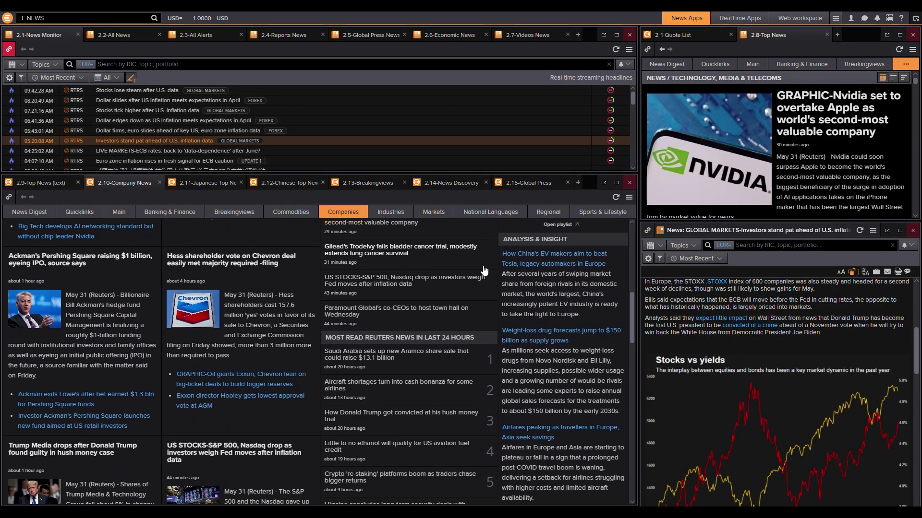